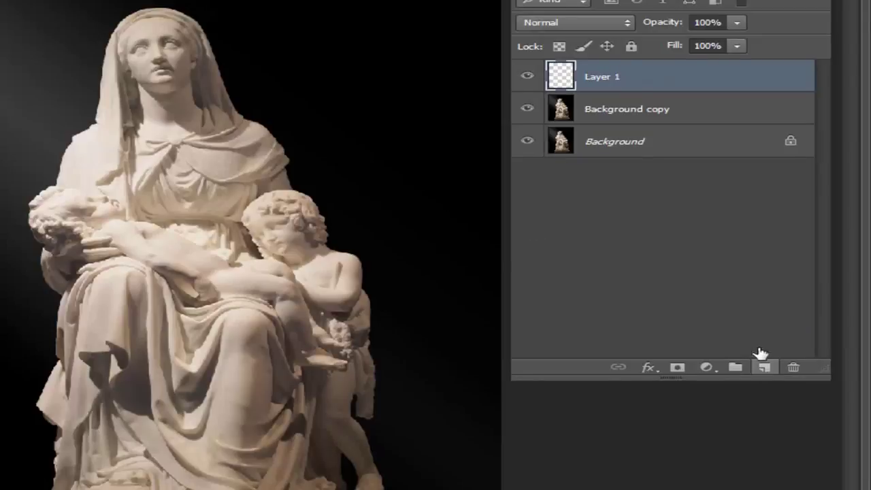
Step: Move Background copy above Layer 1 and fill Layer 1 with solid black
{"action": "left_click_drag", "start_coordinate": [628, 113], "coordinate": [626, 66]}
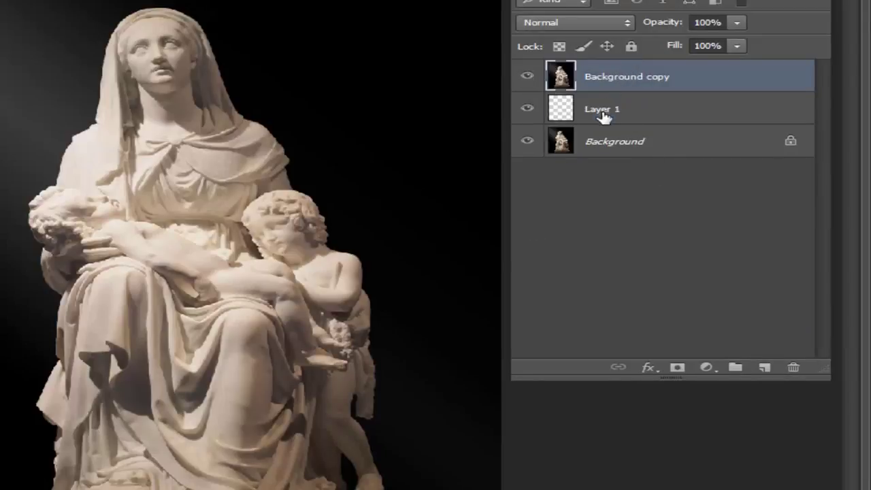
{"action": "left_click", "coordinate": [603, 114]}
{"action": "key", "text": "alt+BackSpace"}
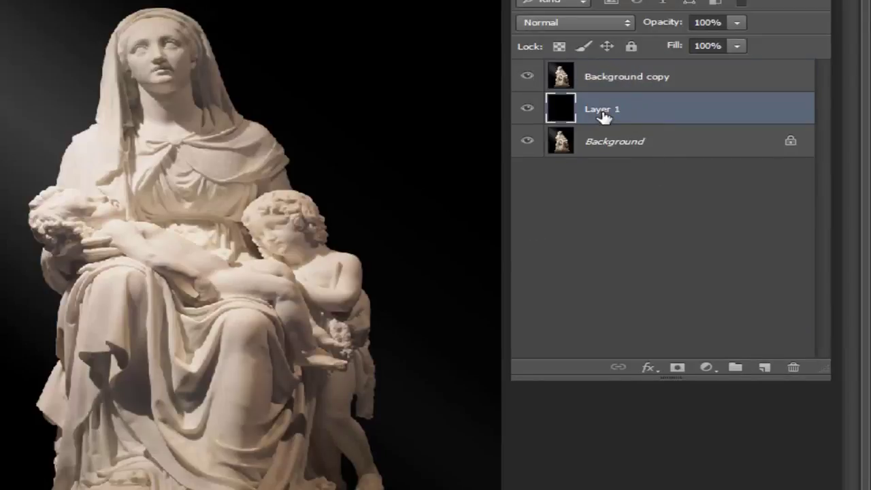
{"action": "left_click", "coordinate": [608, 78]}
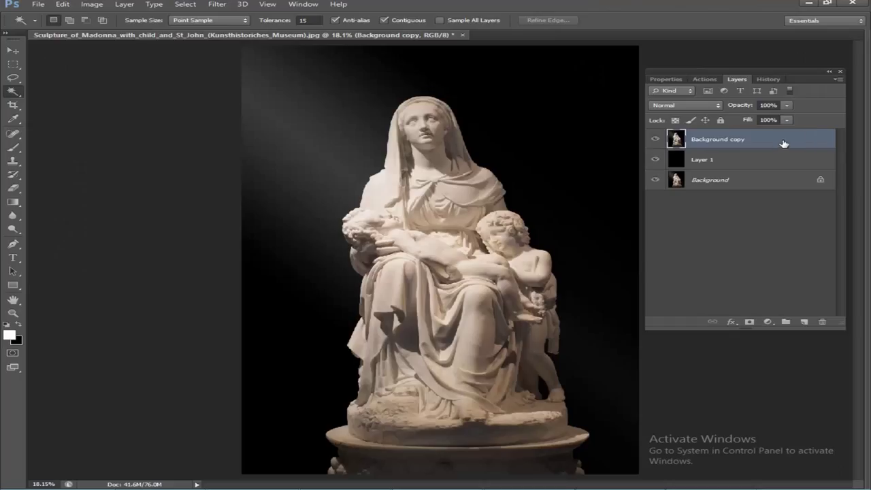
Step: Magic-wand select the black background and grey light beam around the statue
{"action": "left_click", "coordinate": [530, 133]}
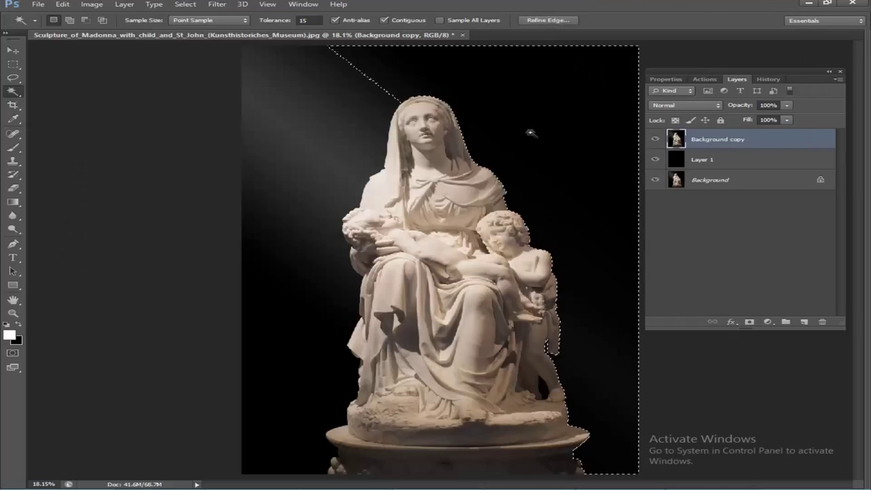
{"action": "left_click", "coordinate": [349, 101], "text": "shift"}
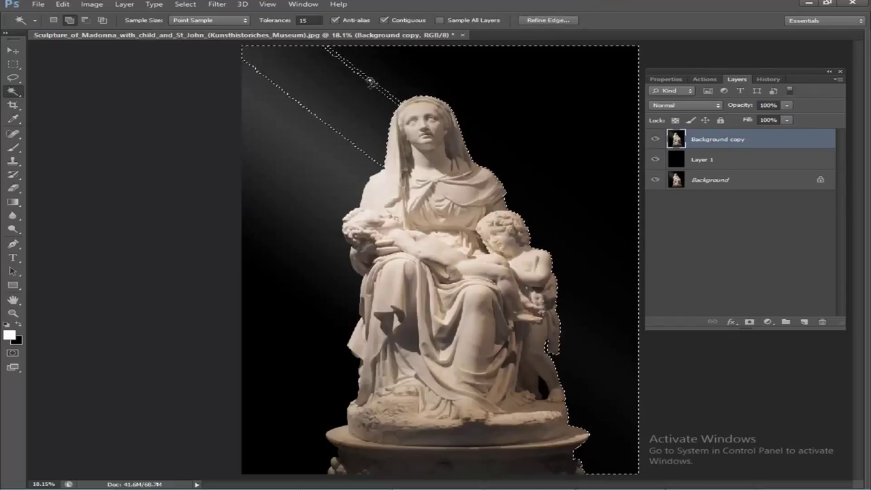
{"action": "left_click", "coordinate": [320, 140], "text": "shift"}
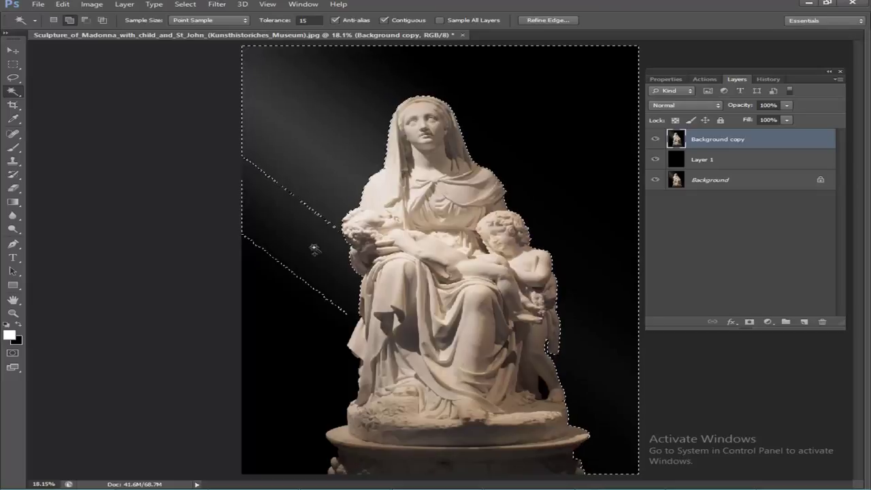
{"action": "left_click", "coordinate": [316, 239], "text": "shift"}
{"action": "left_click", "coordinate": [296, 289], "text": "shift"}
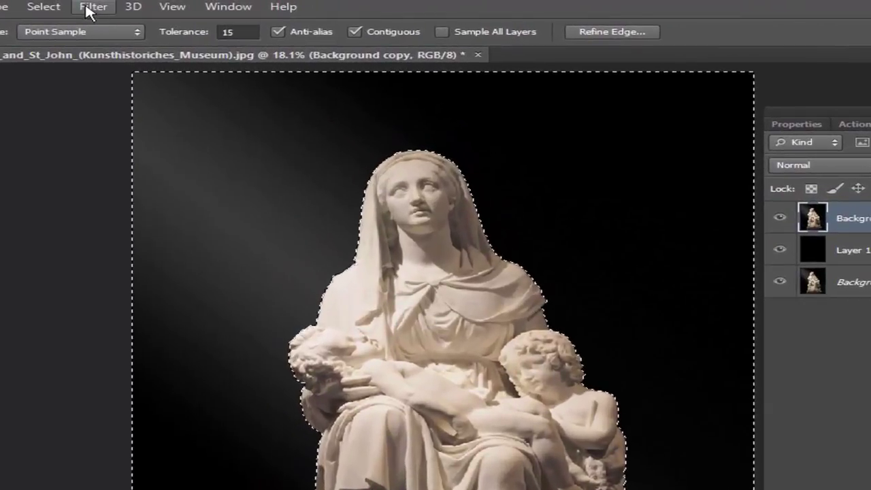
Step: Invert the selection and copy the statue onto its own Layer 2
{"action": "left_click", "coordinate": [43, 6]}
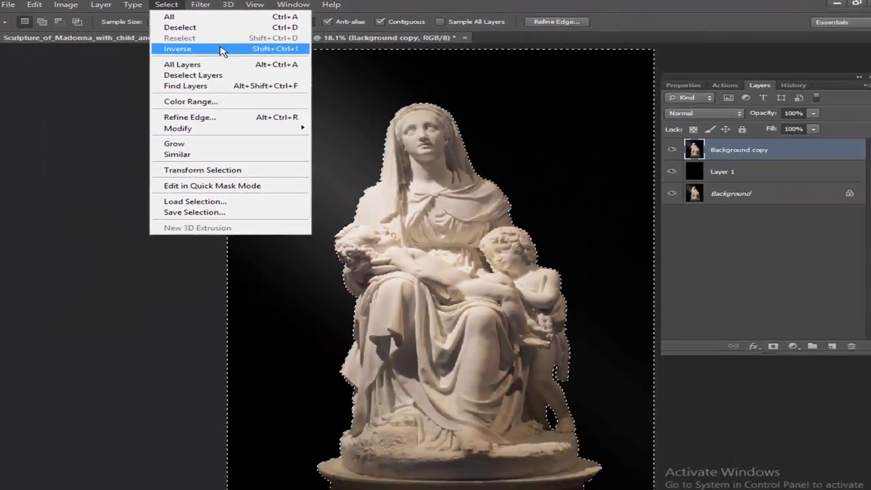
{"action": "left_click", "coordinate": [221, 51]}
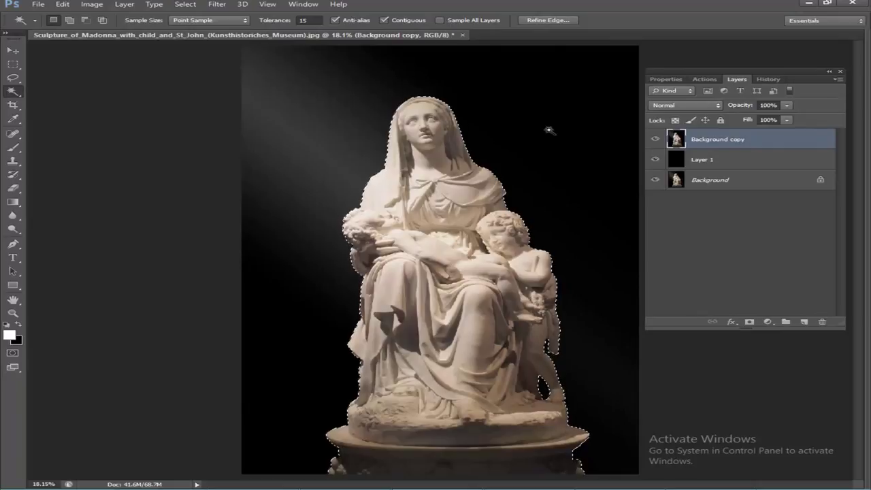
{"action": "key", "text": "ctrl+j"}
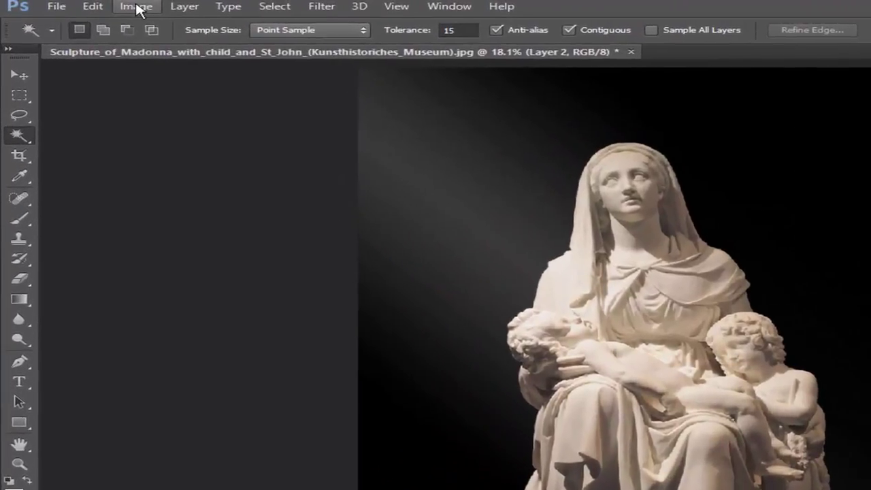
Step: Apply Shadows/Highlights to the Layer 2 statue with Shadows Amount at 25%
{"action": "left_click", "coordinate": [92, 5]}
{"action": "mouse_move", "coordinate": [168, 46]}
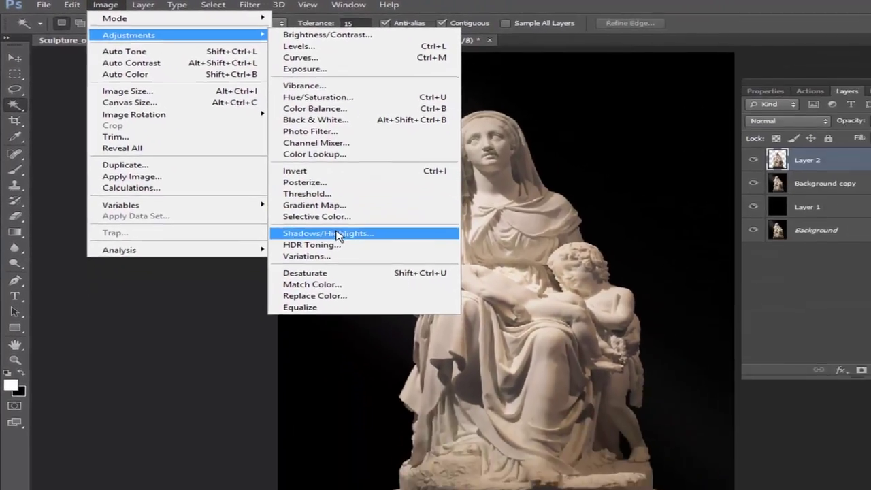
{"action": "left_click", "coordinate": [427, 304]}
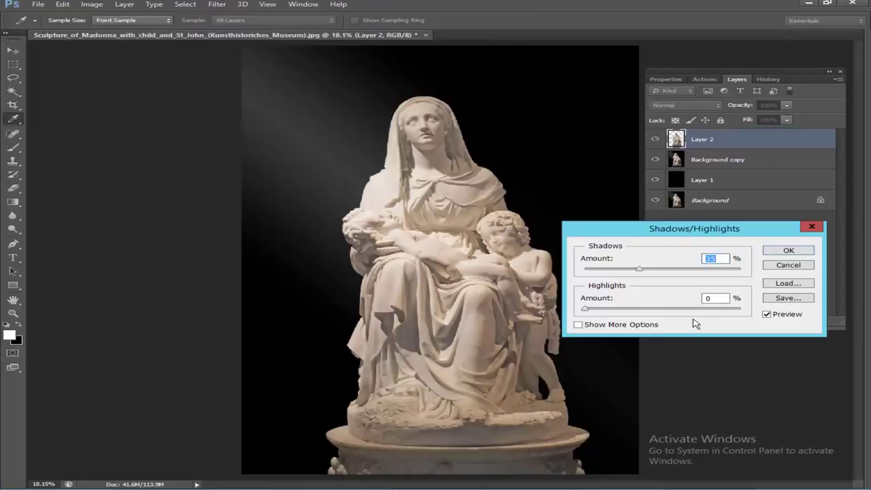
{"action": "left_click_drag", "start_coordinate": [638, 270], "coordinate": [626, 270]}
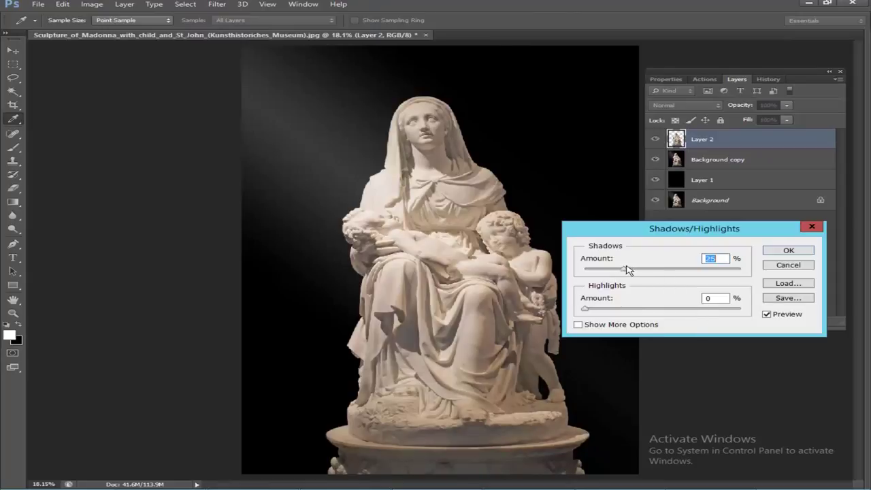
{"action": "left_click", "coordinate": [787, 251]}
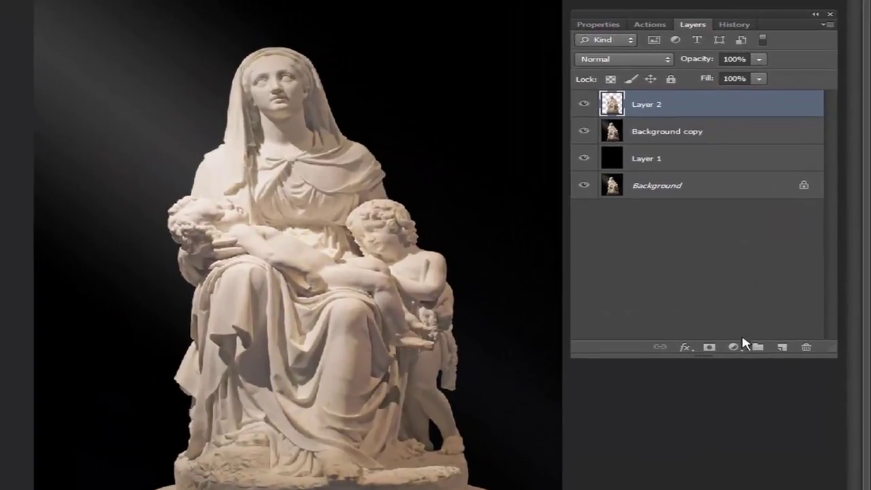
Step: Add a Solid Color fill layer in dark brown (#2f1b0d)
{"action": "left_click", "coordinate": [733, 347]}
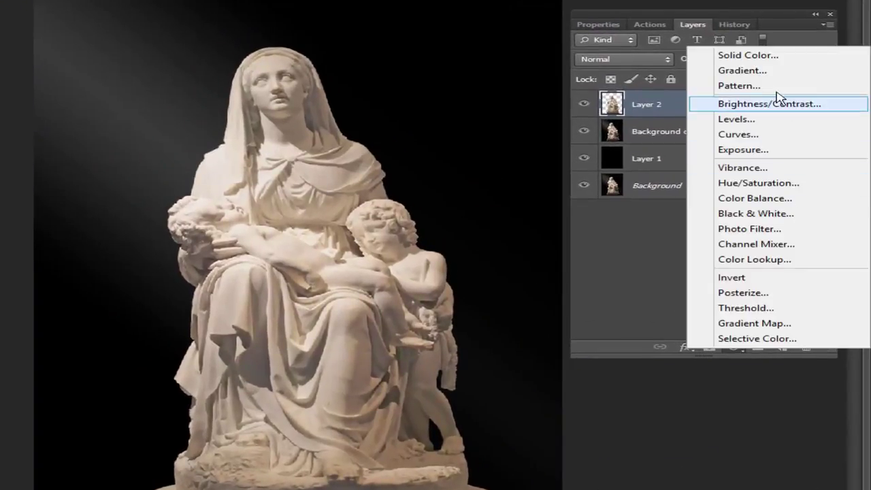
{"action": "left_click", "coordinate": [755, 57]}
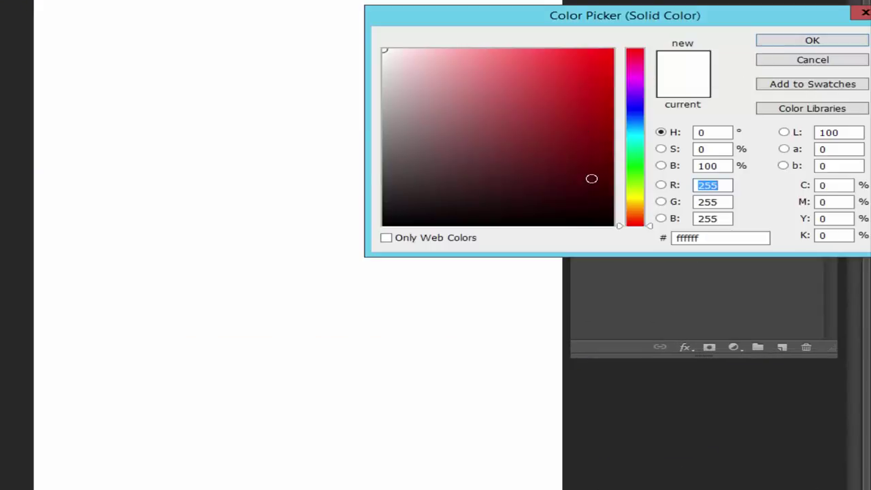
{"action": "left_click_drag", "start_coordinate": [651, 226], "coordinate": [652, 218]}
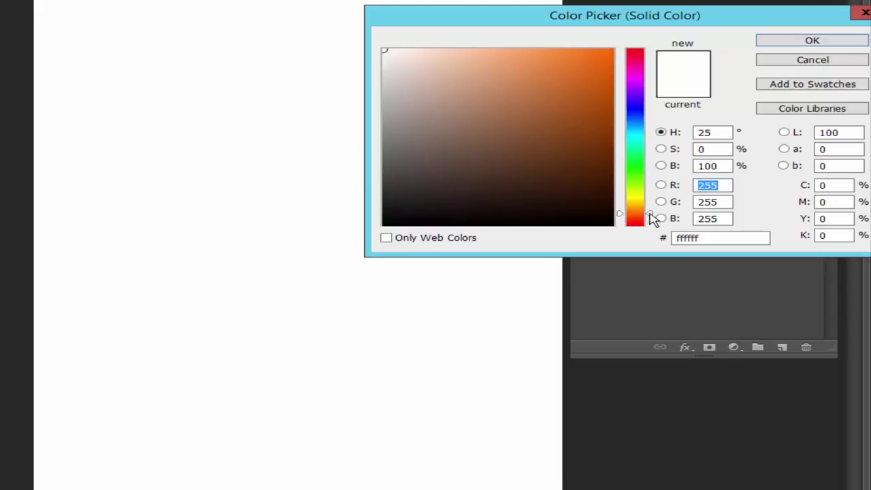
{"action": "left_click", "coordinate": [531, 188]}
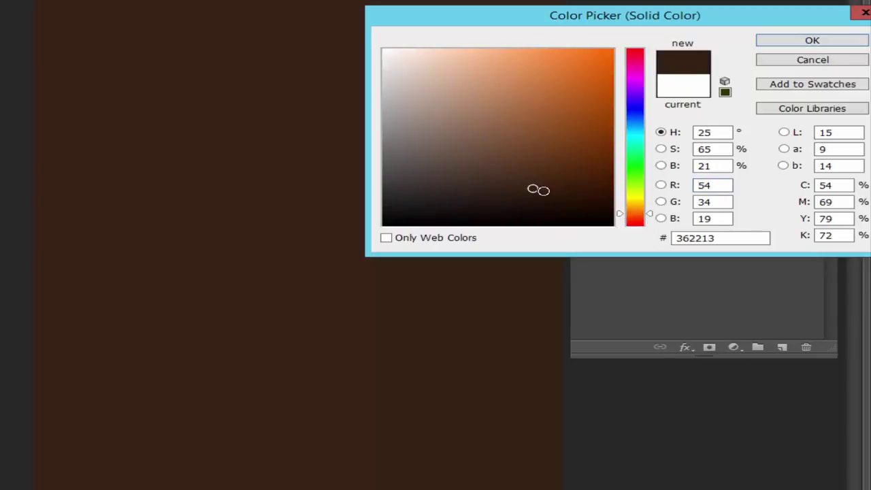
{"action": "left_click", "coordinate": [549, 193]}
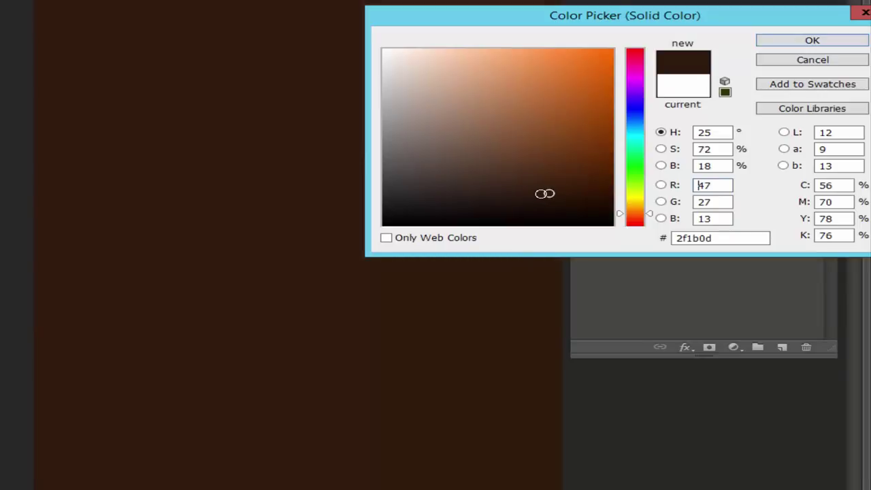
{"action": "left_click", "coordinate": [541, 194]}
{"action": "left_click", "coordinate": [783, 41]}
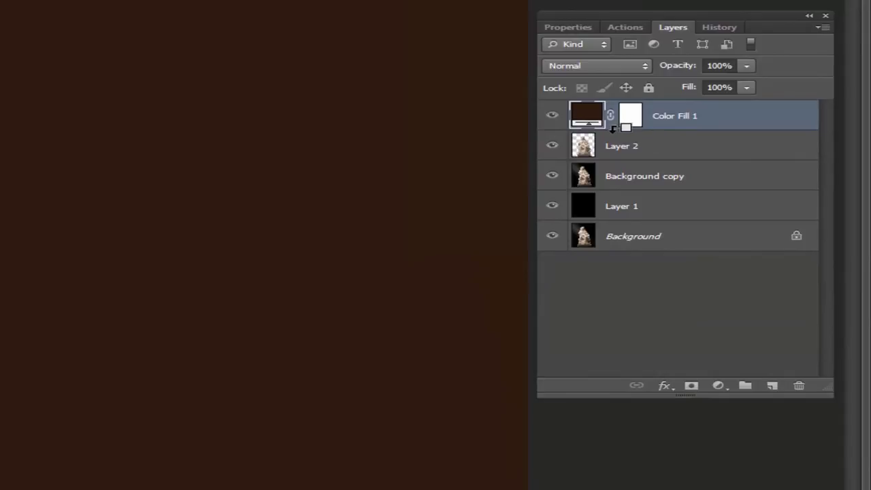
Step: Clip the brown Color Fill 1 to Layer 2 and blend it in Hard Light
{"action": "left_click", "coordinate": [612, 128], "text": "alt"}
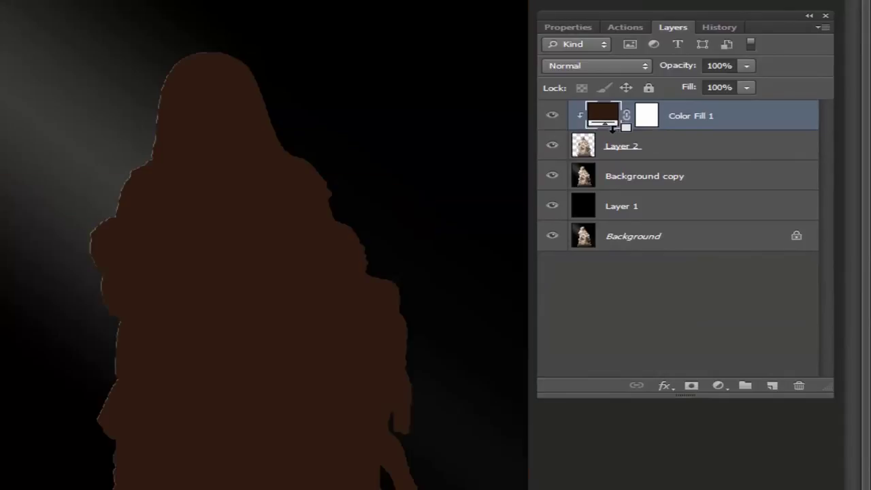
{"action": "left_click", "coordinate": [601, 68]}
{"action": "left_click", "coordinate": [601, 68]}
{"action": "left_click", "coordinate": [599, 68]}
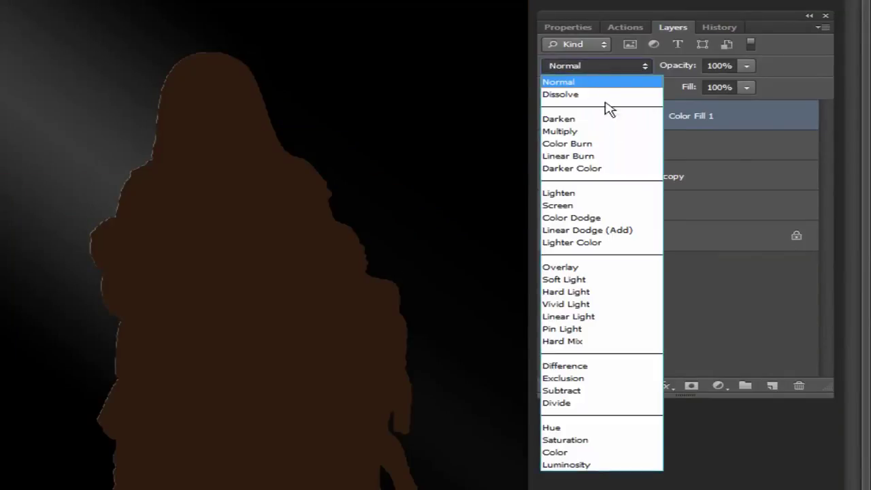
{"action": "left_click", "coordinate": [591, 292]}
{"action": "left_click", "coordinate": [727, 387]}
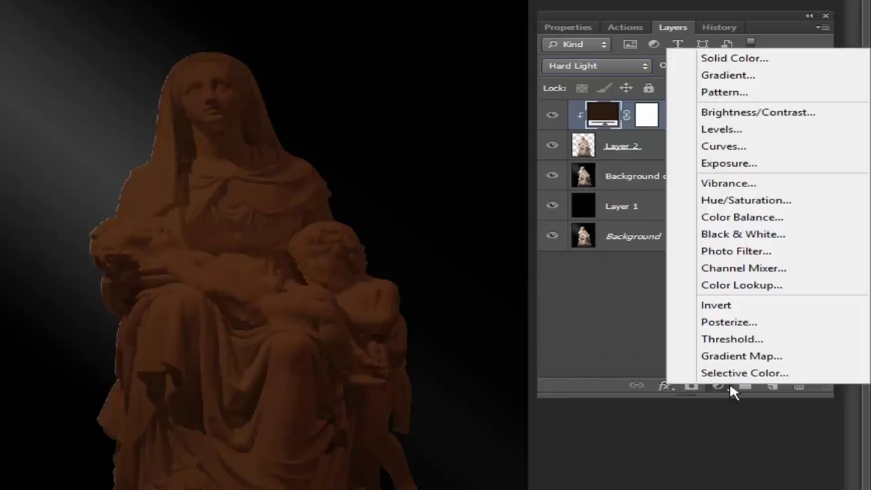
Step: Add an Exposure adjustment clipped above Color Fill 1, set to +3.35
{"action": "left_click", "coordinate": [749, 166]}
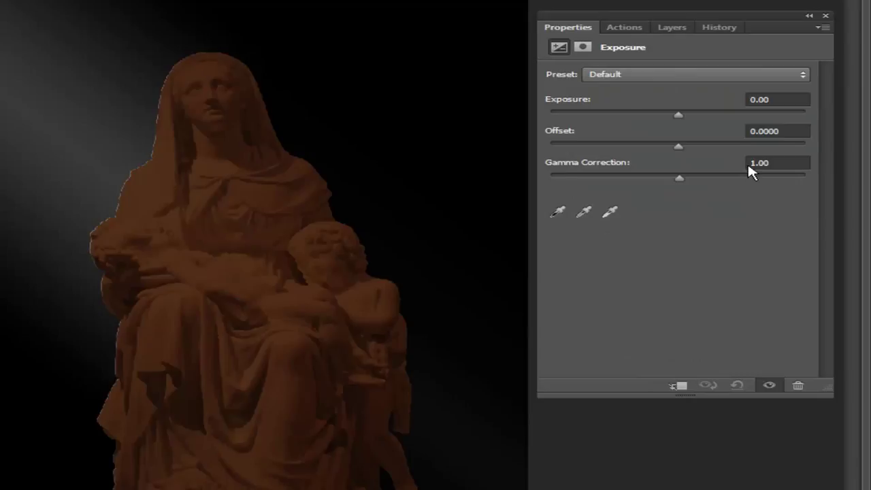
{"action": "left_click", "coordinate": [682, 388]}
{"action": "left_click_drag", "start_coordinate": [678, 115], "coordinate": [742, 117]}
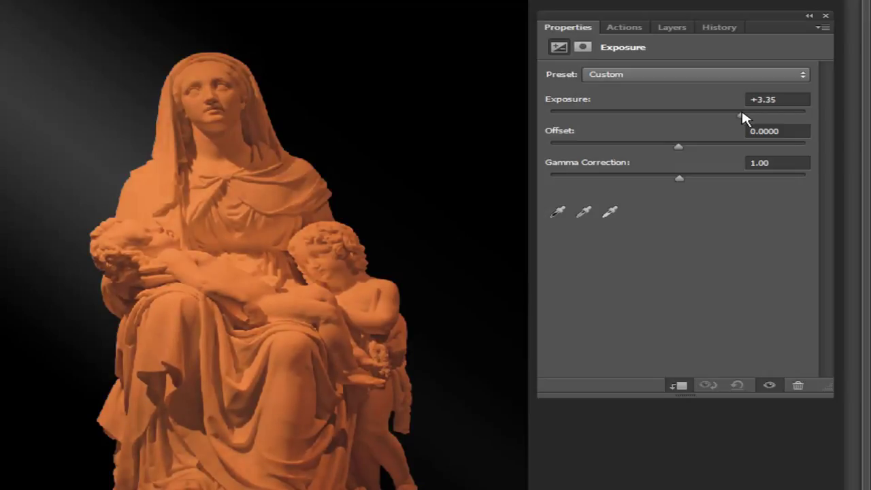
{"action": "left_click", "coordinate": [672, 28]}
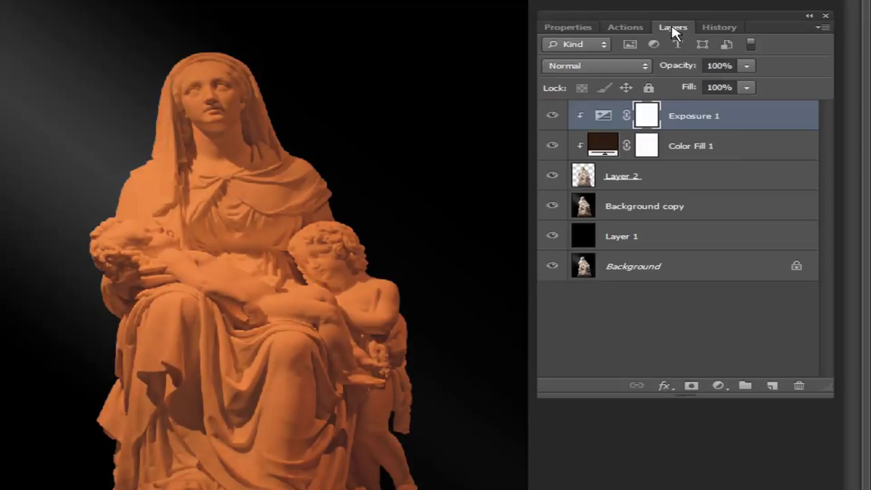
Step: Add a clipped Vibrance adjustment with Vibrance +100 and Saturation -15
{"action": "left_click", "coordinate": [716, 387]}
{"action": "left_click", "coordinate": [736, 185]}
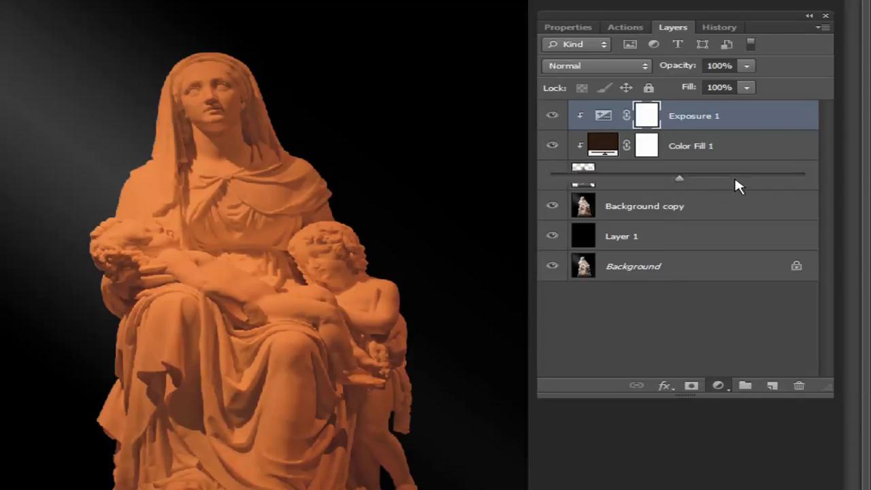
{"action": "left_click", "coordinate": [679, 386]}
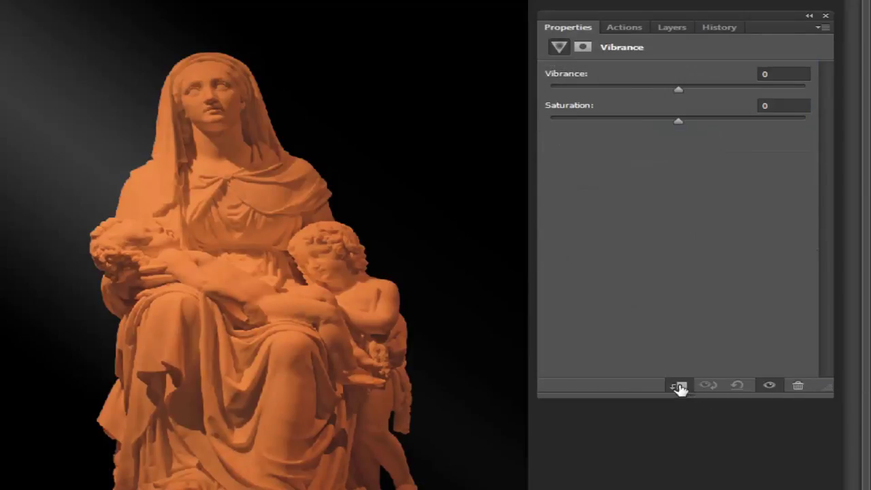
{"action": "left_click_drag", "start_coordinate": [679, 94], "coordinate": [833, 99]}
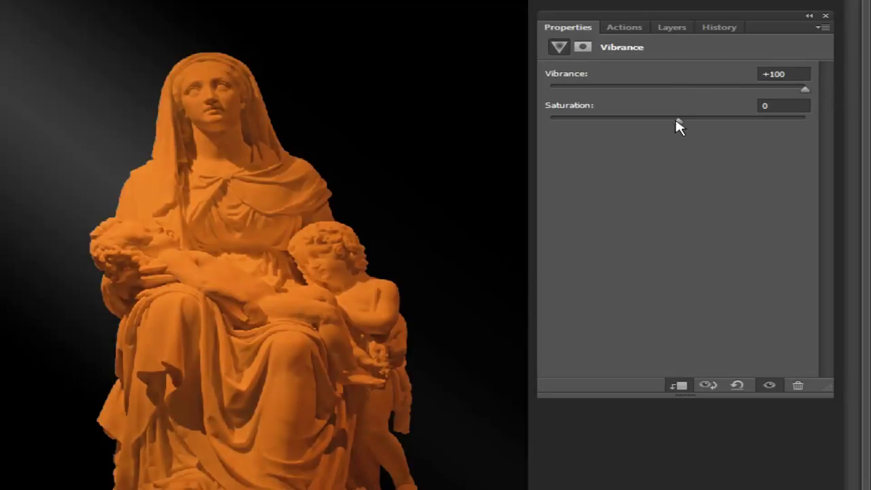
{"action": "left_click_drag", "start_coordinate": [679, 126], "coordinate": [664, 126]}
{"action": "left_click_drag", "start_coordinate": [663, 127], "coordinate": [660, 127]}
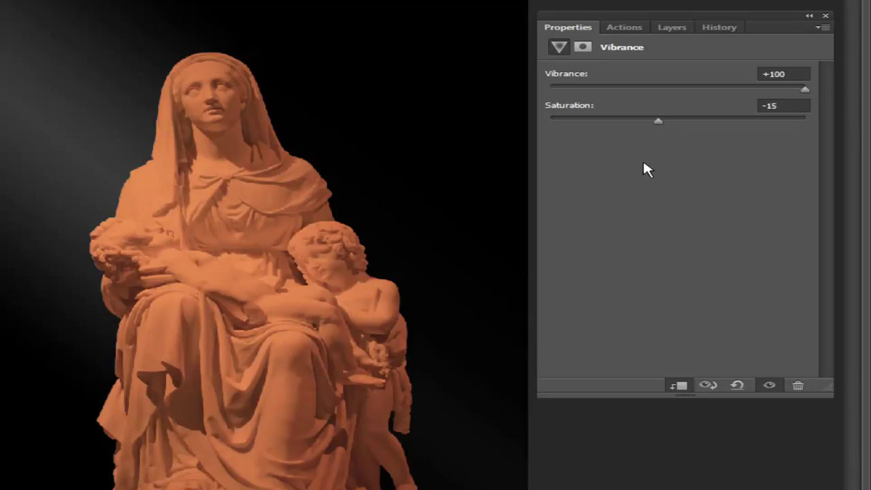
{"action": "left_click", "coordinate": [671, 27]}
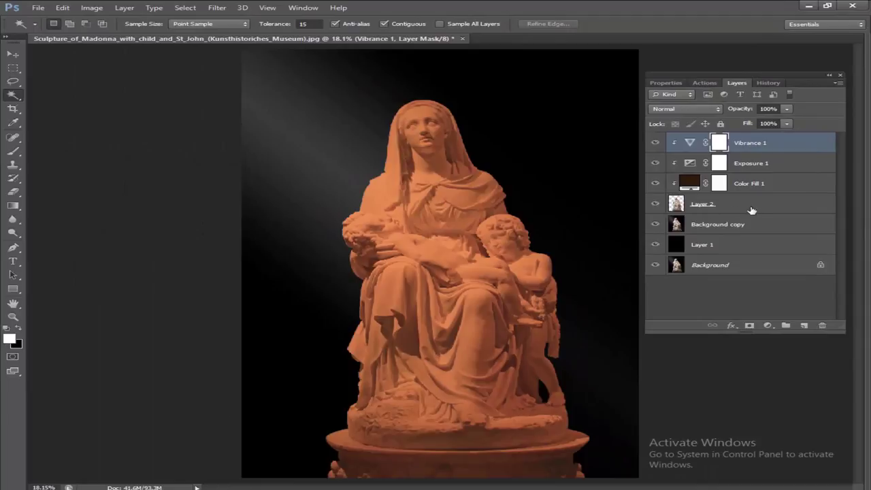
Step: Open the Filter Gallery on Layer 2 and centre the statue's face in the preview
{"action": "left_click", "coordinate": [751, 211]}
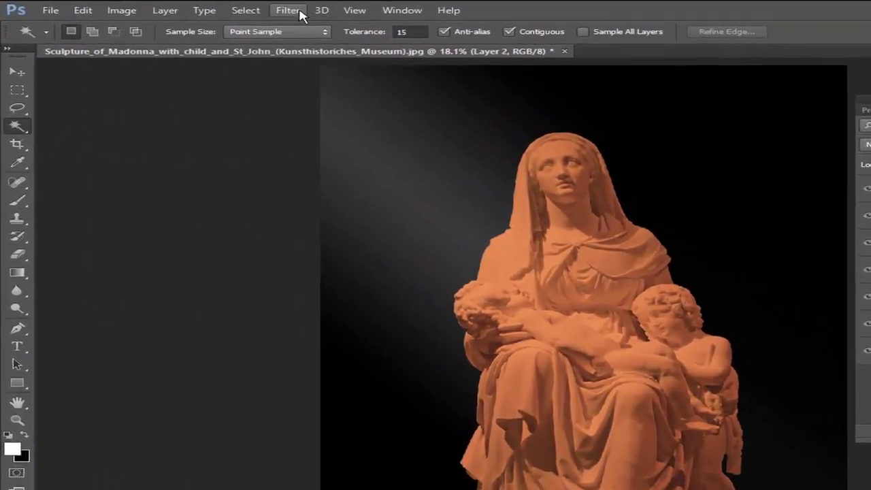
{"action": "left_click", "coordinate": [217, 7]}
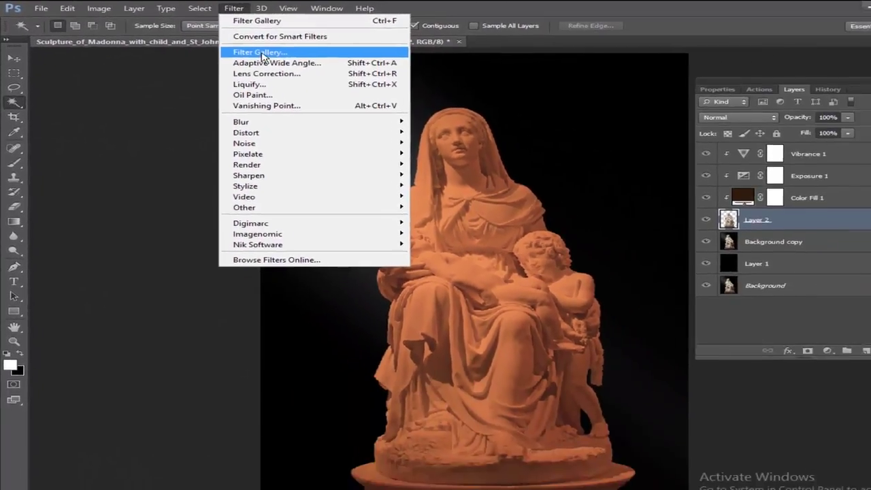
{"action": "left_click", "coordinate": [354, 71]}
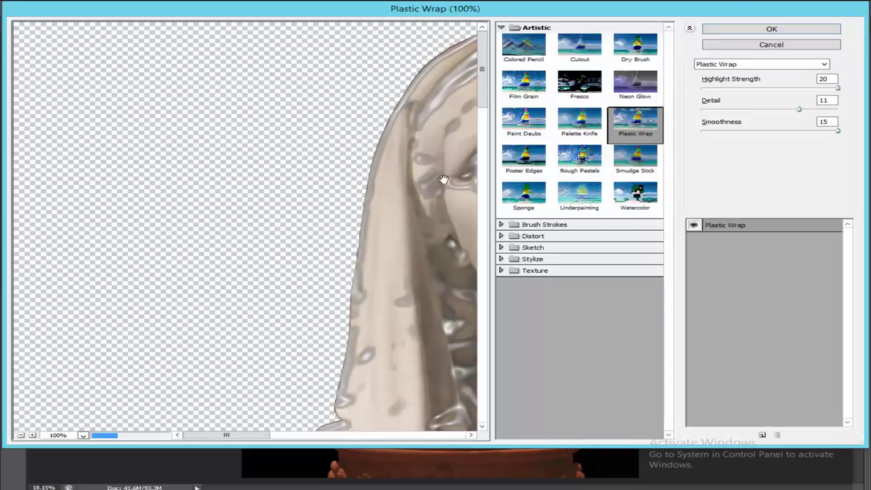
{"action": "mouse_move", "coordinate": [444, 180]}
{"action": "left_mouse_down"}
{"action": "mouse_move", "coordinate": [172, 144]}
{"action": "mouse_move", "coordinate": [264, 144]}
{"action": "mouse_move", "coordinate": [198, 145]}
{"action": "left_mouse_up"}
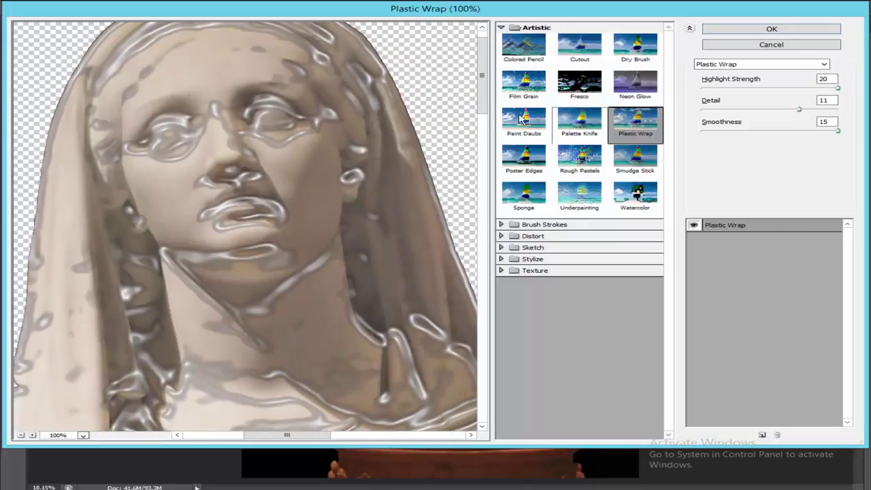
{"action": "scroll", "coordinate": [308, 101], "scroll_direction": "down", "scroll_amount": 1, "text": "alt"}
{"action": "scroll", "coordinate": [308, 102], "scroll_direction": "down", "scroll_amount": 1, "text": "alt"}
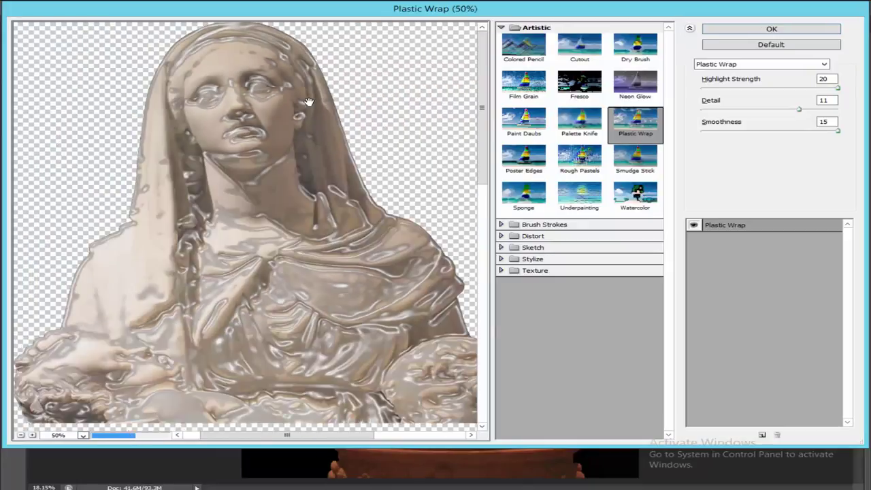
{"action": "scroll", "coordinate": [308, 102], "scroll_direction": "down", "scroll_amount": 1, "text": "alt"}
{"action": "scroll", "coordinate": [308, 102], "scroll_direction": "down", "scroll_amount": 1, "text": "alt"}
{"action": "scroll", "coordinate": [308, 102], "scroll_direction": "down", "scroll_amount": 1, "text": "alt"}
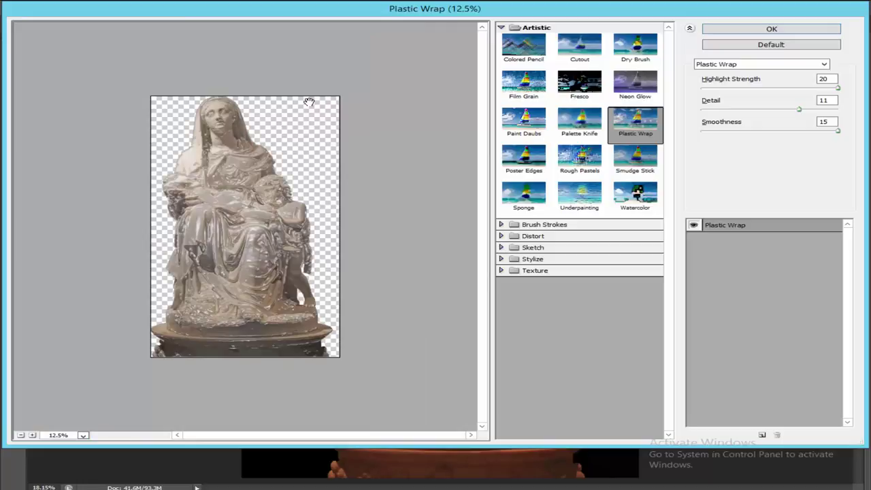
{"action": "scroll", "coordinate": [308, 101], "scroll_direction": "up", "scroll_amount": 1, "text": "alt"}
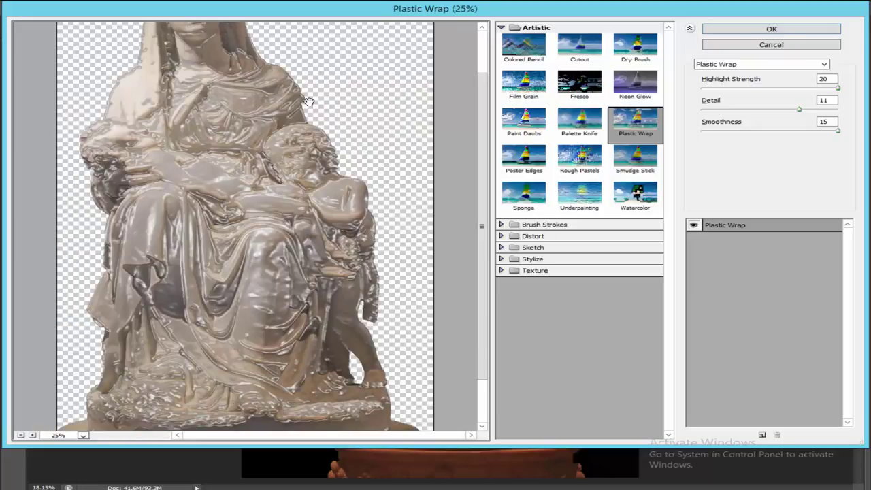
{"action": "left_click_drag", "start_coordinate": [223, 111], "coordinate": [278, 181]}
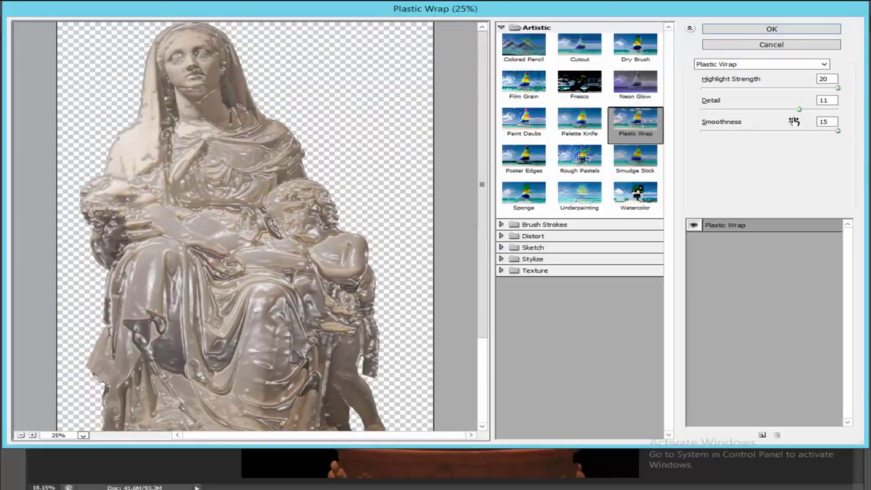
Step: Set Plastic Wrap to Highlight Strength 20, Detail 10, Smoothness 15
{"action": "mouse_move", "coordinate": [801, 109]}
{"action": "left_mouse_down"}
{"action": "mouse_move", "coordinate": [765, 109]}
{"action": "mouse_move", "coordinate": [861, 112]}
{"action": "left_mouse_up"}
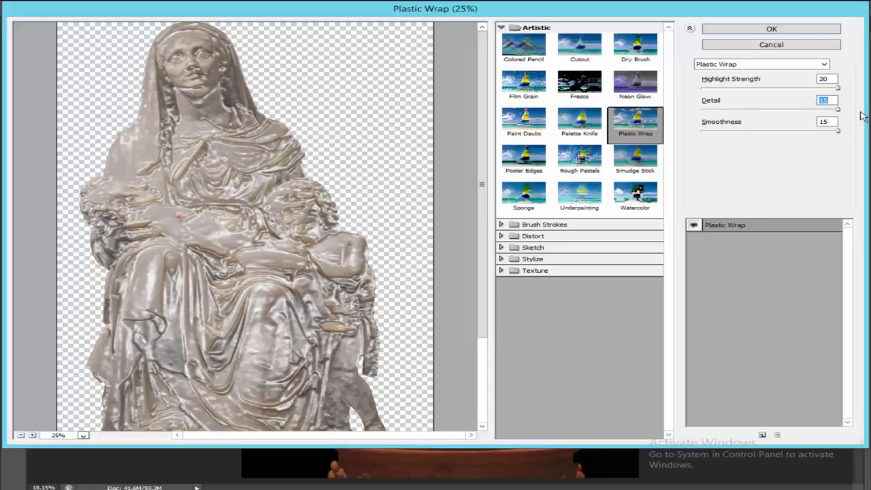
{"action": "left_click_drag", "start_coordinate": [844, 111], "coordinate": [790, 115]}
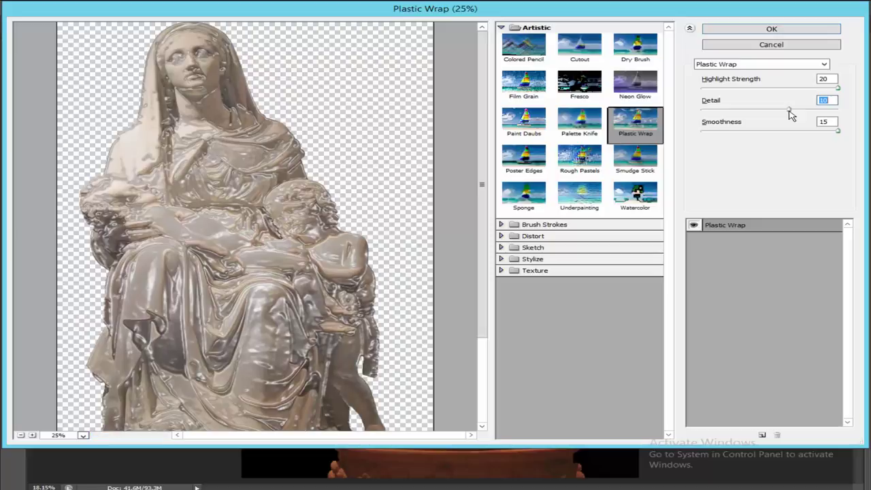
{"action": "left_click_drag", "start_coordinate": [792, 116], "coordinate": [778, 114]}
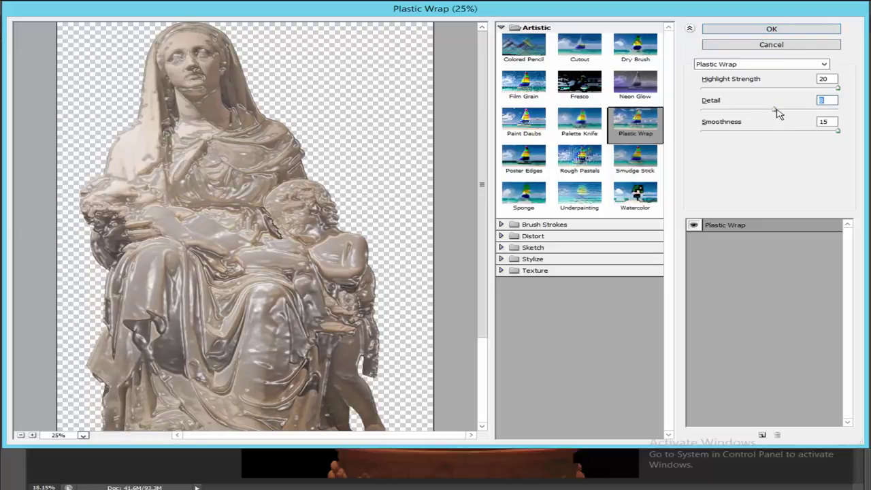
{"action": "left_click_drag", "start_coordinate": [775, 108], "coordinate": [784, 108]}
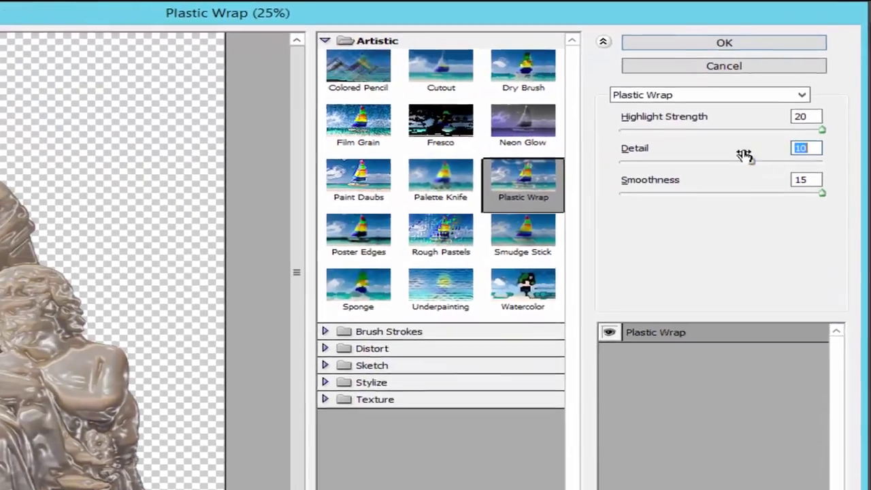
Step: Apply the Plastic Wrap filter and enable Inner Glow in Layer 2's layer style
{"action": "left_click", "coordinate": [724, 42]}
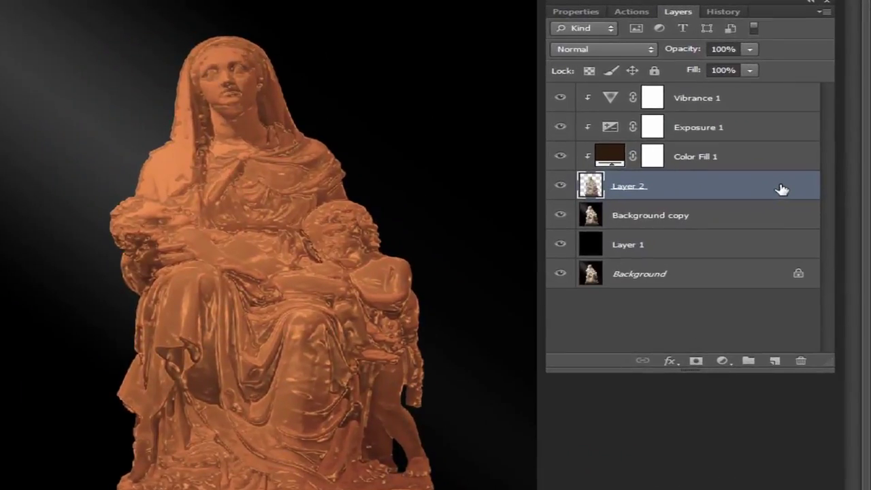
{"action": "double_click", "coordinate": [784, 187]}
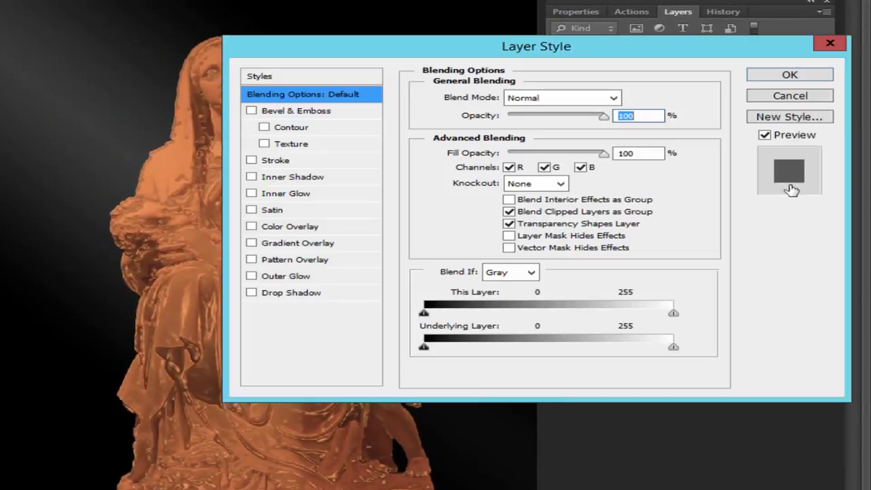
{"action": "left_click", "coordinate": [251, 193]}
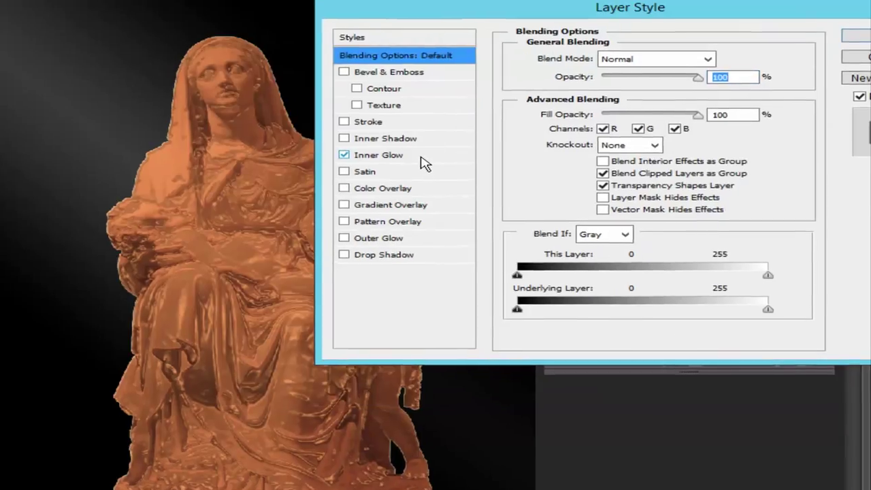
{"action": "left_click", "coordinate": [328, 195]}
Step: Set the inner glow to white Color Dodge, 30% opacity, 60 px size
{"action": "left_click", "coordinate": [630, 63]}
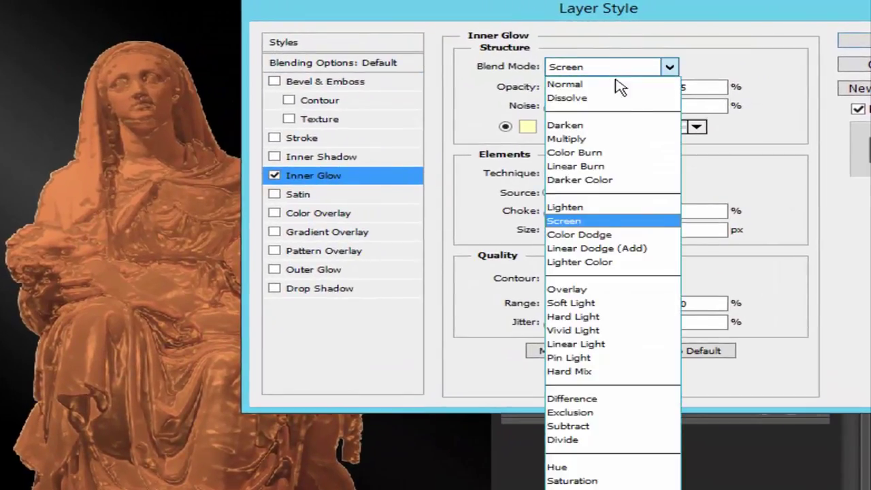
{"action": "left_click", "coordinate": [599, 235]}
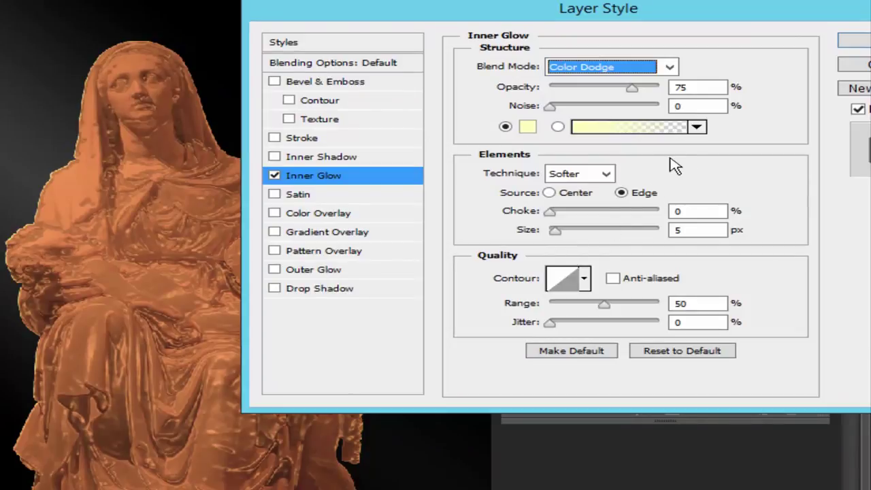
{"action": "left_click", "coordinate": [527, 127]}
{"action": "left_click_drag", "start_coordinate": [343, 42], "coordinate": [210, 29]}
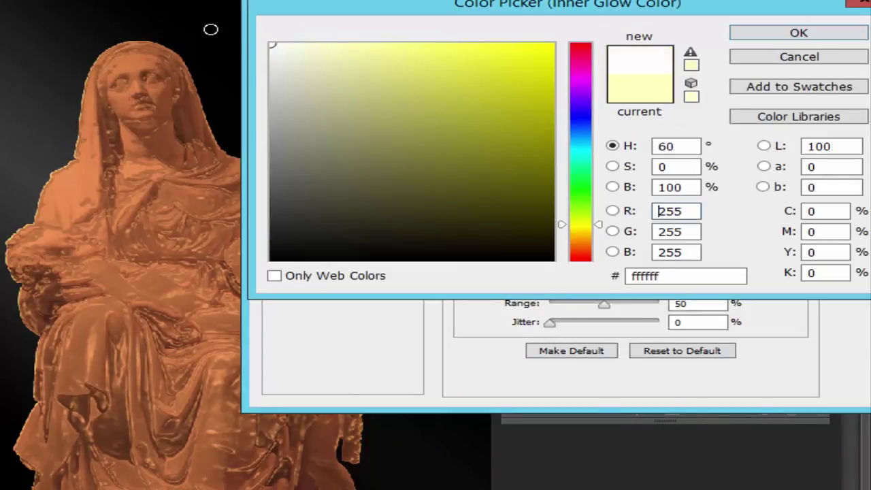
{"action": "left_click", "coordinate": [779, 35]}
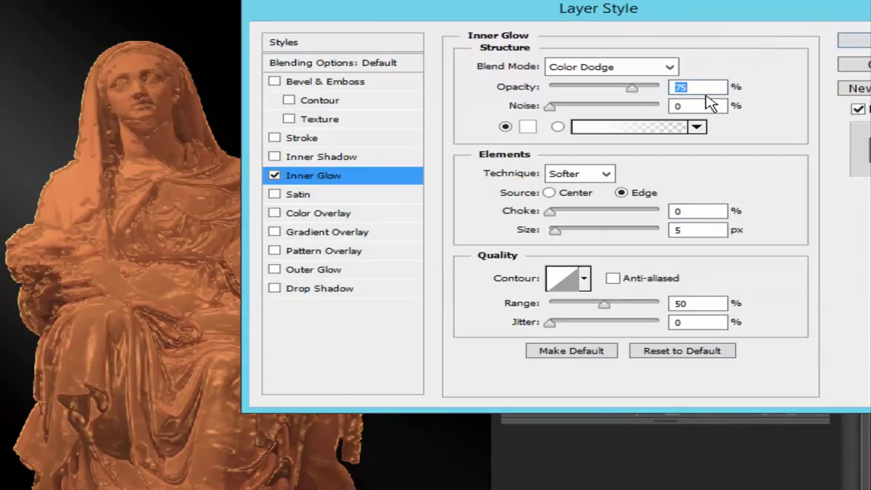
{"action": "type", "text": "30"}
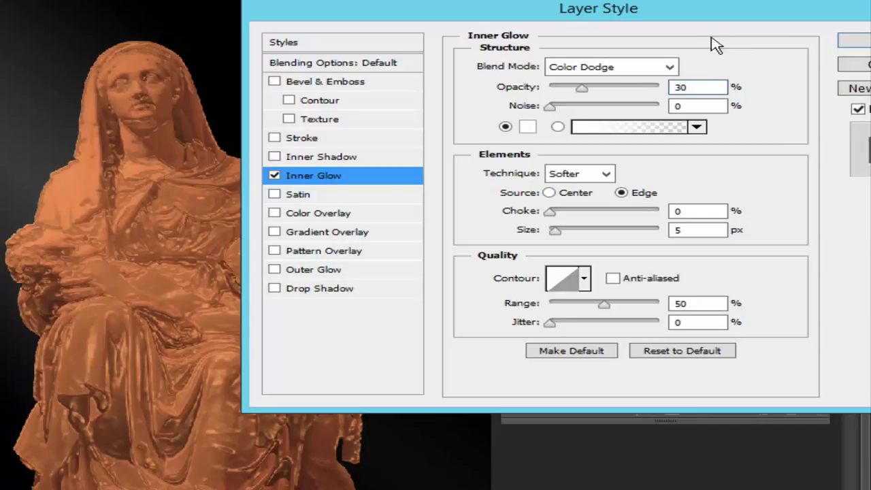
{"action": "double_click", "coordinate": [704, 229]}
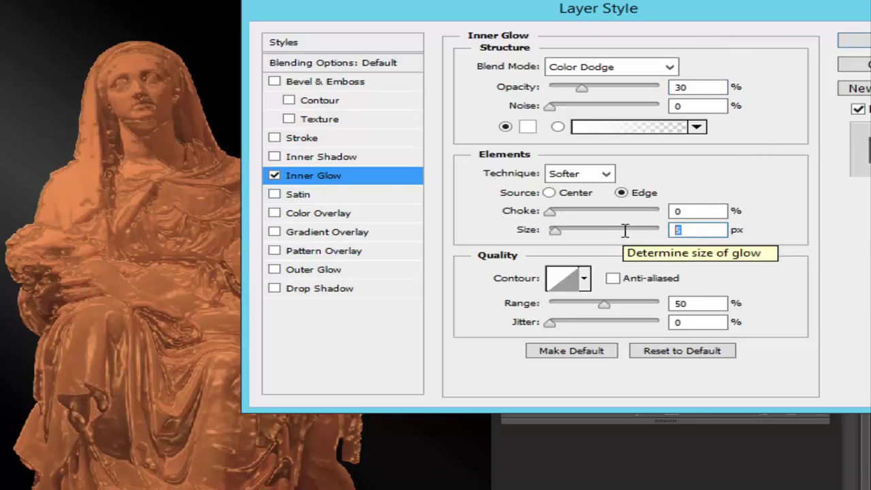
{"action": "type", "text": "60"}
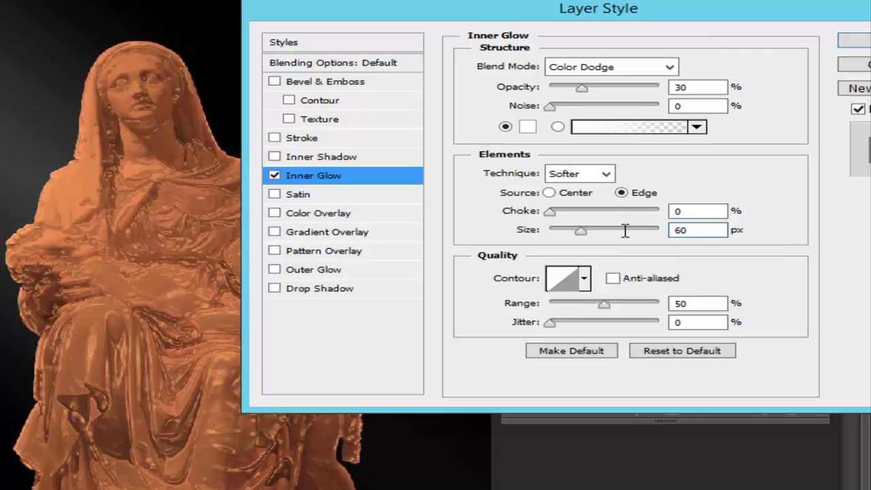
{"action": "left_click", "coordinate": [850, 110]}
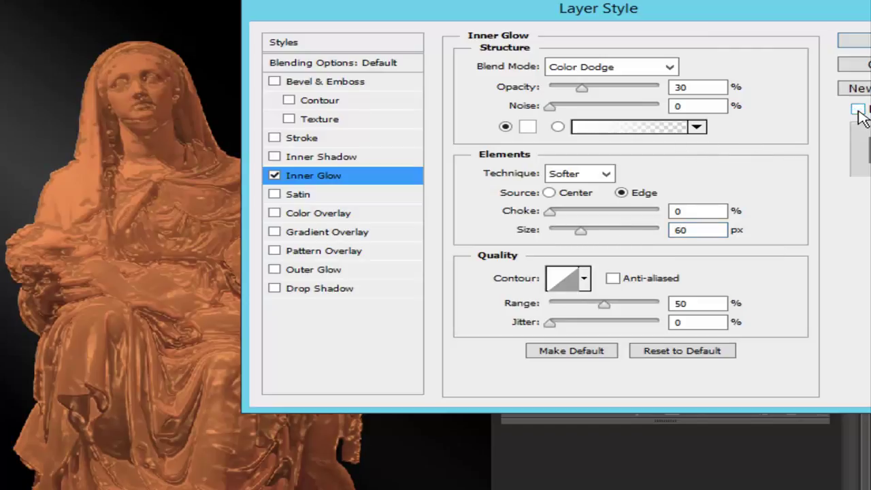
{"action": "left_click", "coordinate": [851, 110]}
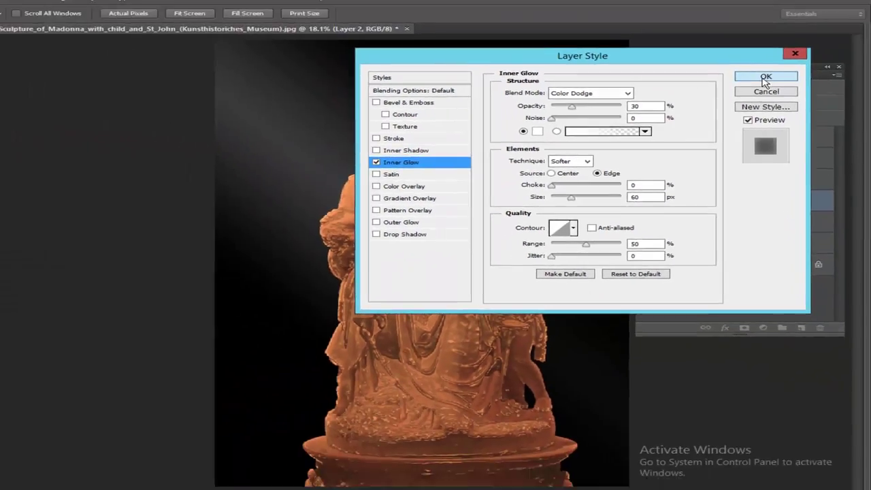
Step: Commit the inner glow, then hide Layer 2 to reveal the original white statue
{"action": "left_click", "coordinate": [763, 78]}
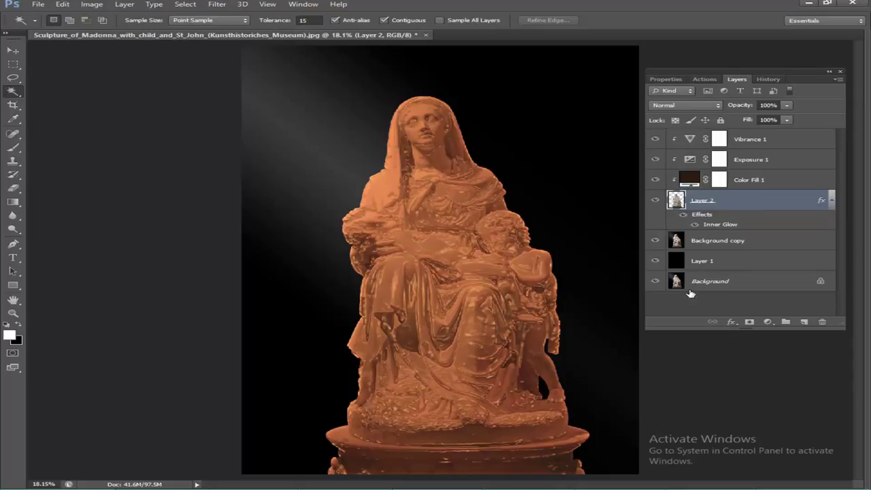
{"action": "key", "text": "ctrl+minus"}
{"action": "key", "text": "ctrl+minus"}
{"action": "key", "text": "ctrl+plus"}
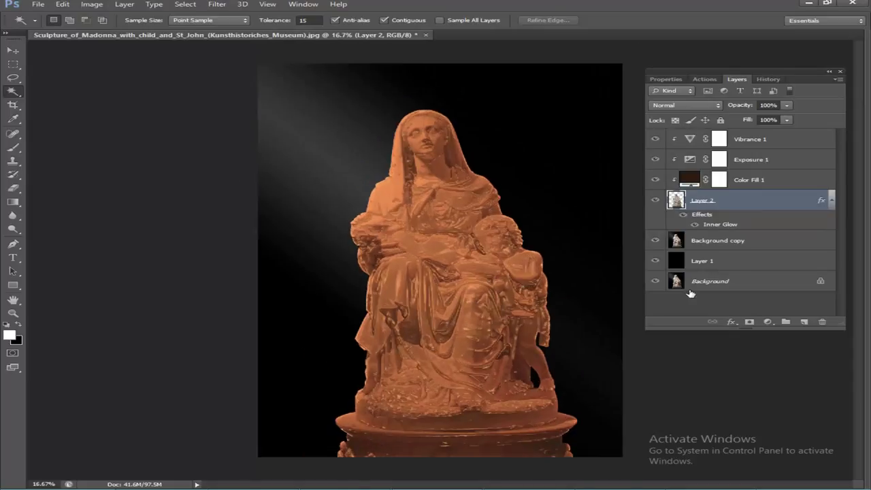
{"action": "key", "text": "ctrl+plus"}
{"action": "key", "text": "ctrl+minus"}
{"action": "left_click", "coordinate": [656, 200]}
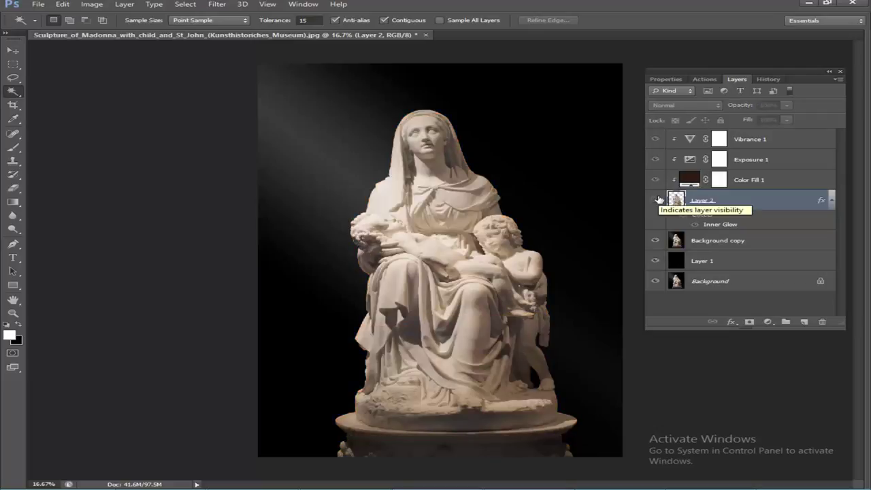